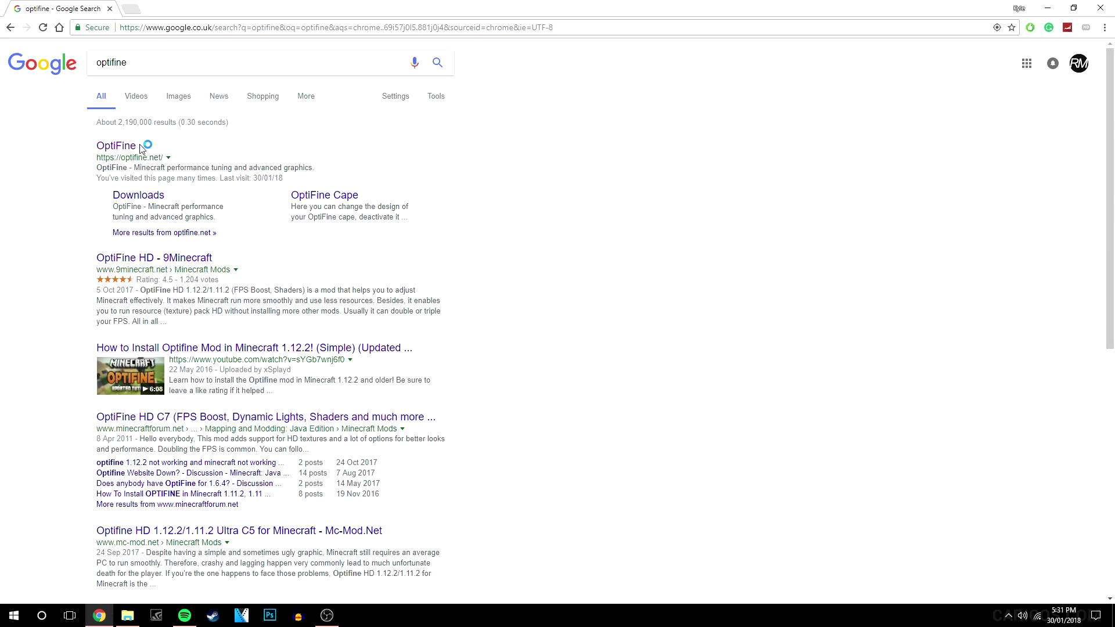
Open the OptiFine (optifine.net) homepage from the Google results
click(105, 147)
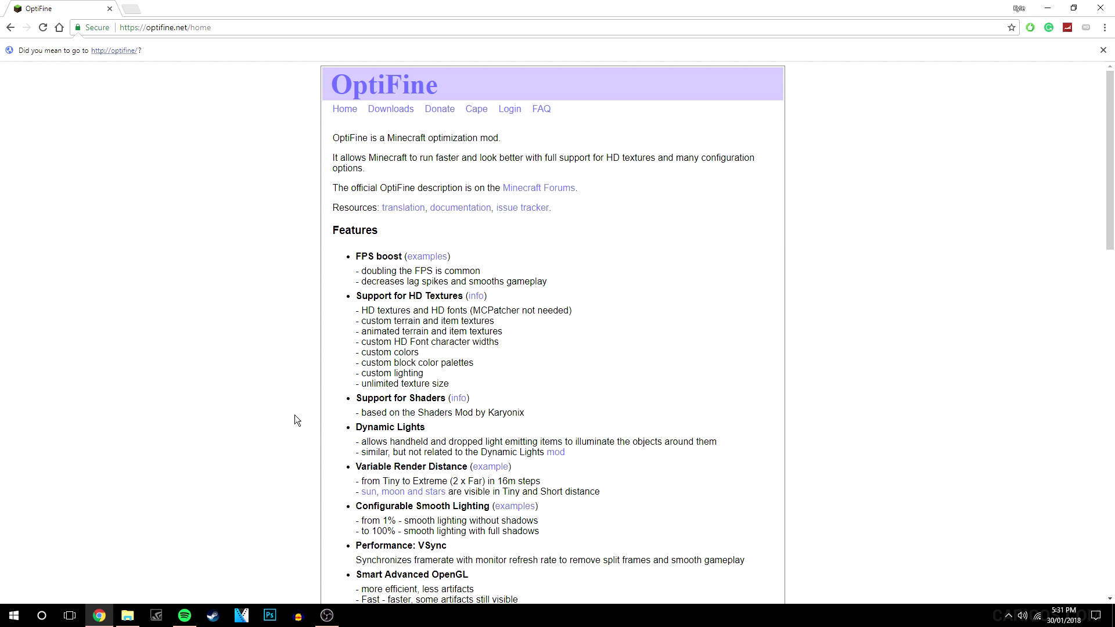
scroll(294, 416, down, 1)
scroll(301, 405, down, 2)
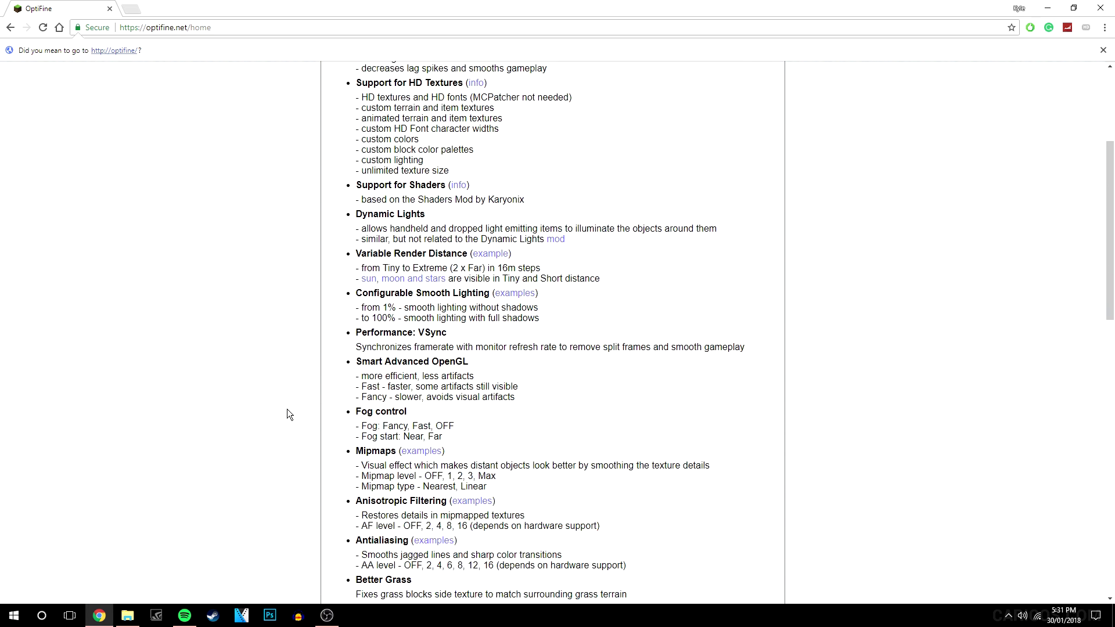
scroll(287, 415, down, 1)
scroll(288, 414, down, 1)
scroll(279, 401, down, 2)
scroll(270, 395, down, 1)
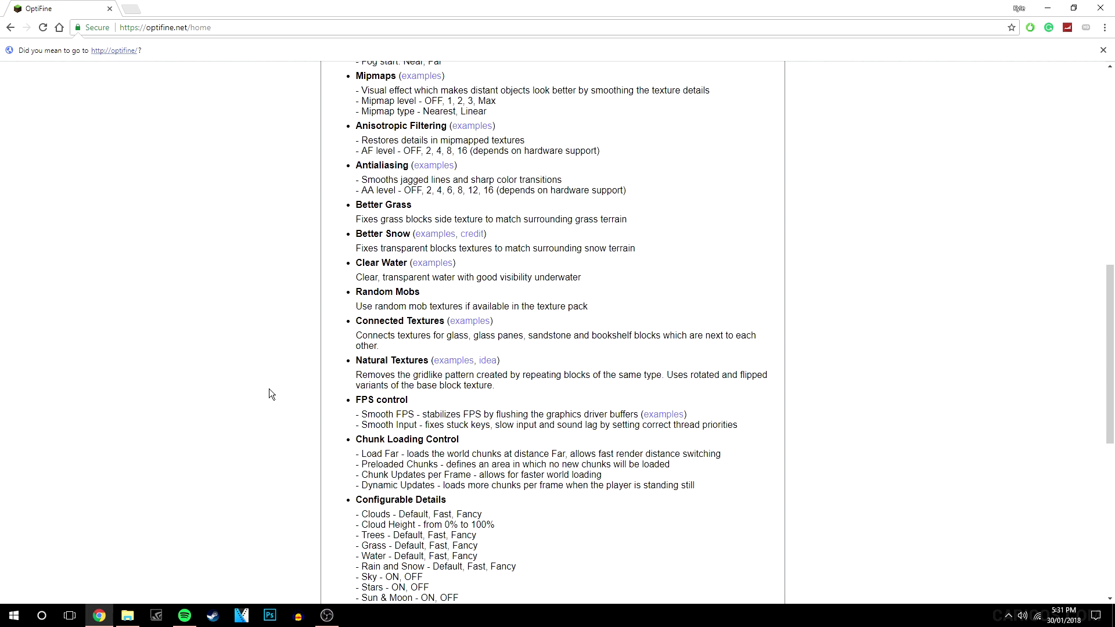
scroll(269, 394, down, 1)
scroll(277, 395, down, 1)
scroll(279, 401, down, 1)
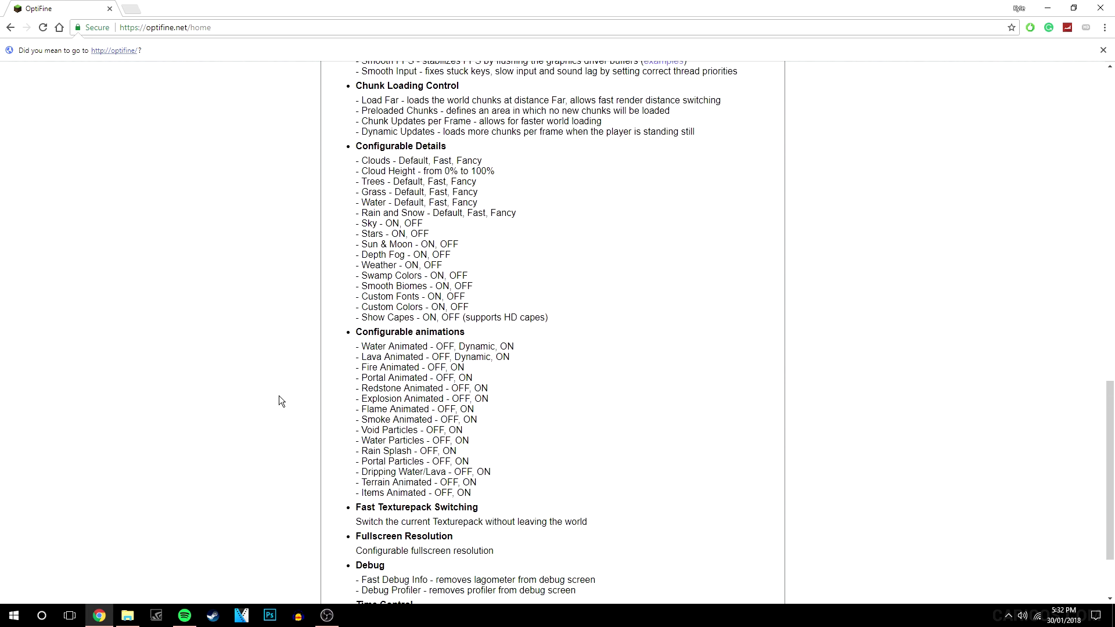
scroll(279, 401, down, 1)
scroll(279, 400, down, 1)
scroll(445, 503, up, 10)
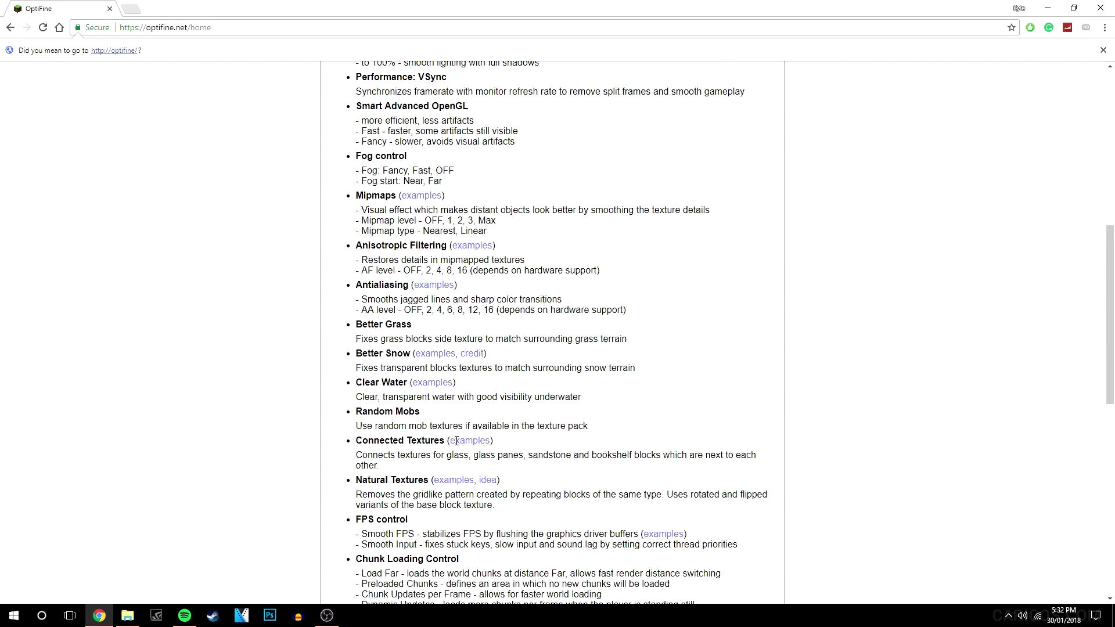
scroll(445, 349, up, 5)
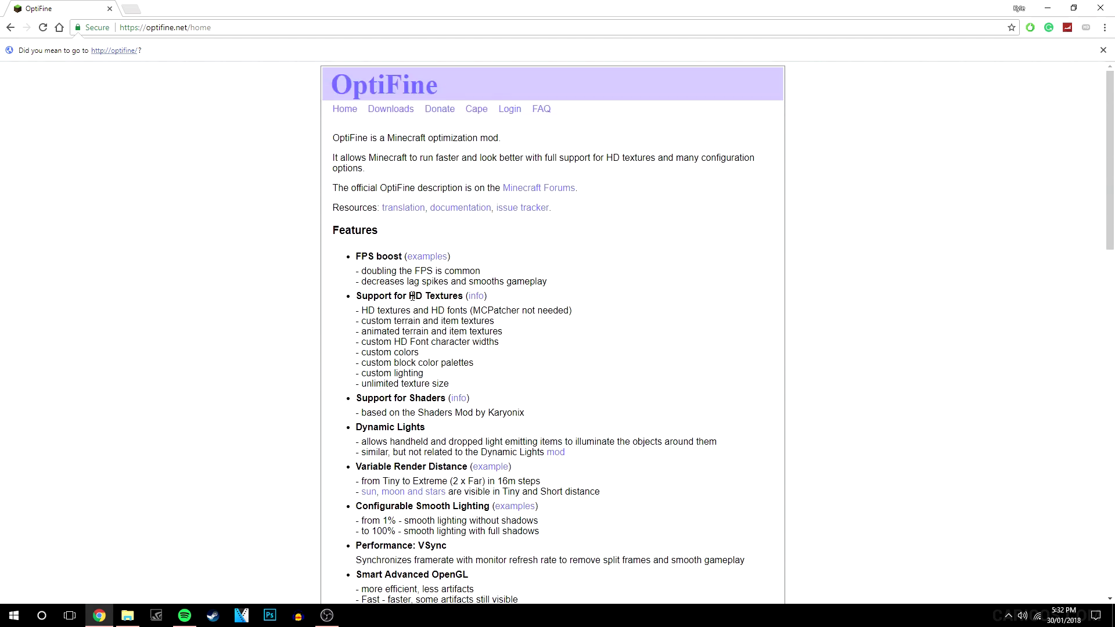
Go to the OptiFine Downloads page from the site header
click(394, 111)
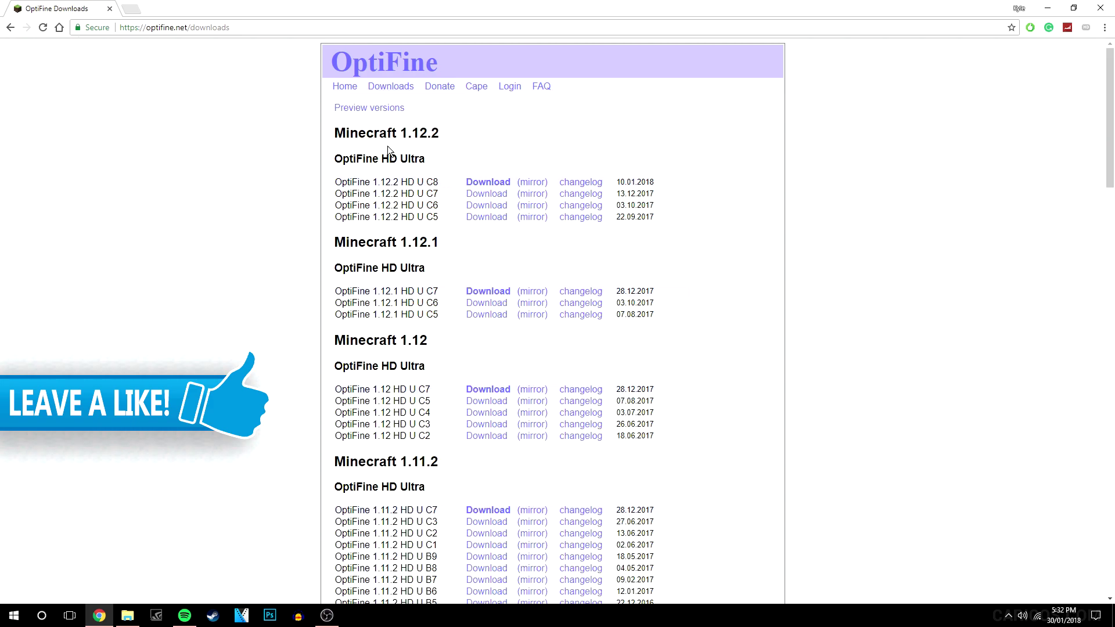
scroll(407, 204, down, 2)
scroll(401, 244, down, 10)
scroll(392, 286, down, 10)
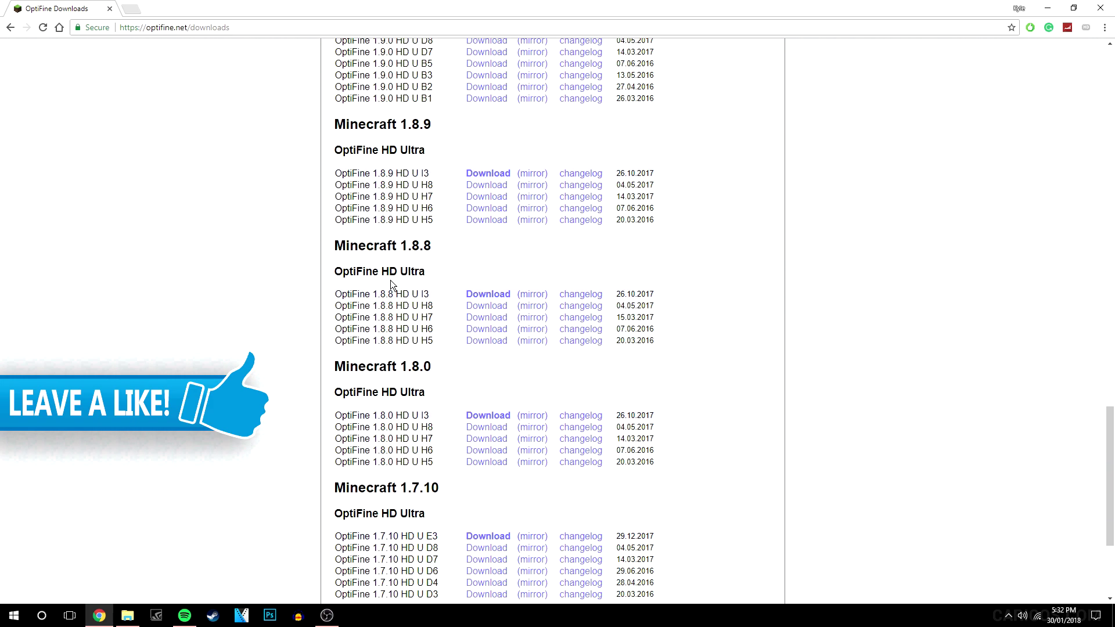
scroll(385, 319, down, 5)
scroll(371, 358, up, 5)
scroll(392, 356, up, 10)
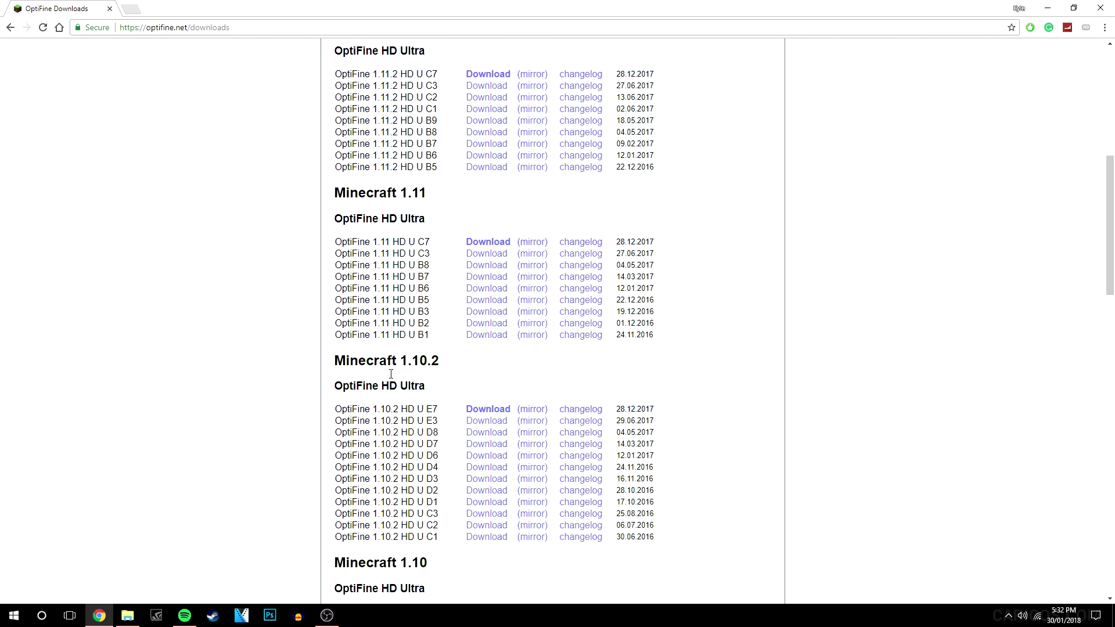
scroll(418, 353, up, 10)
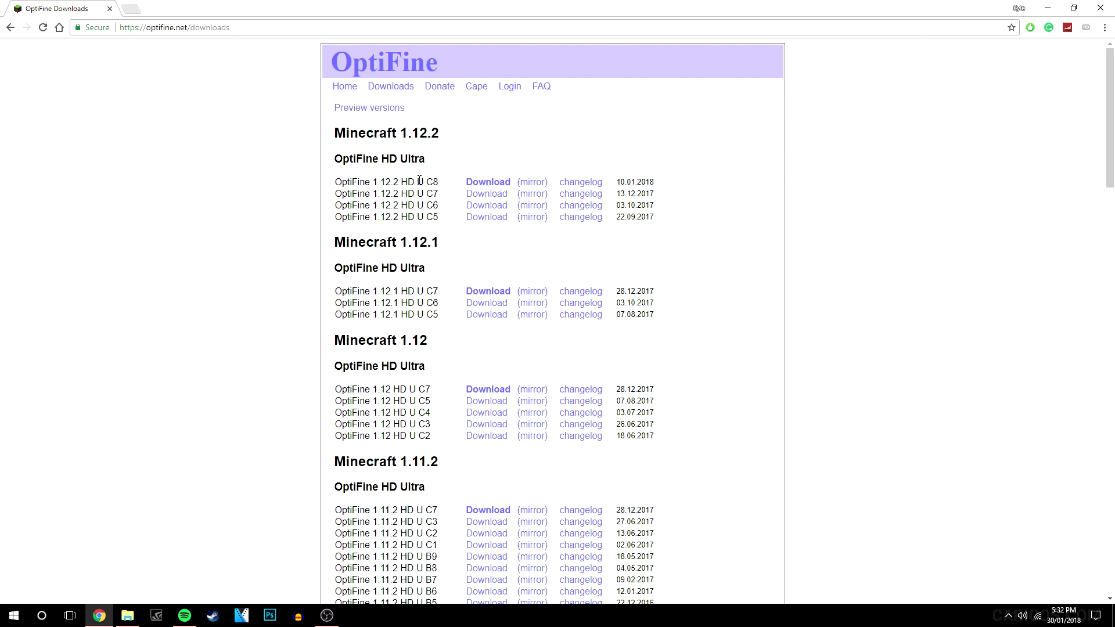
Open the download for OptiFine 1.12.2 HD U C8
click(480, 180)
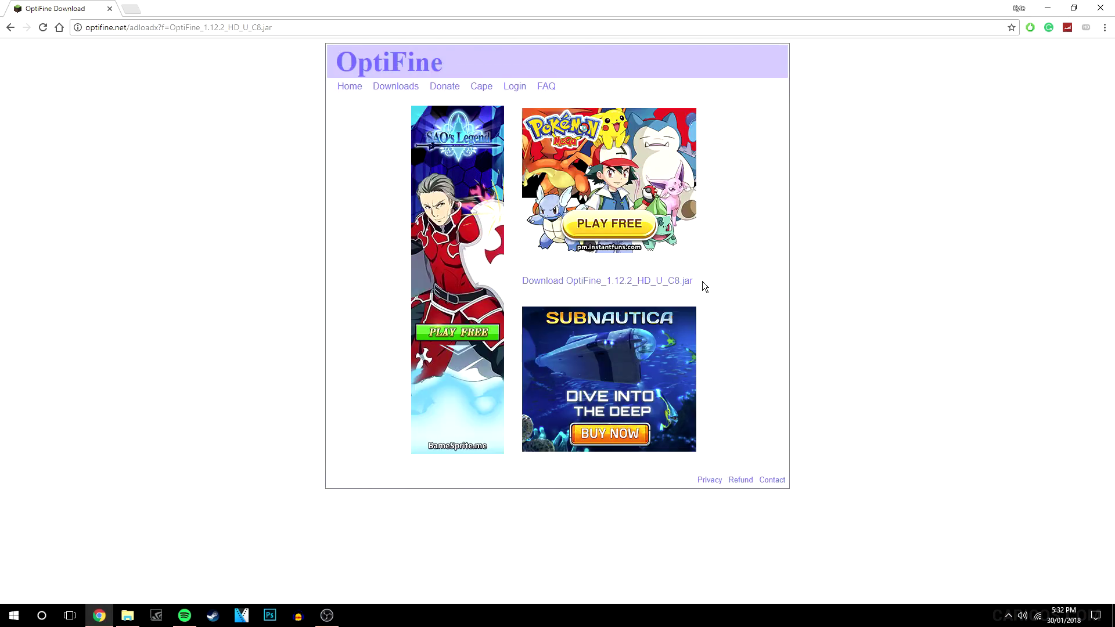
Download OptiFine_1.12.2_HD_U_C8.jar and save it to the Desktop
click(560, 282)
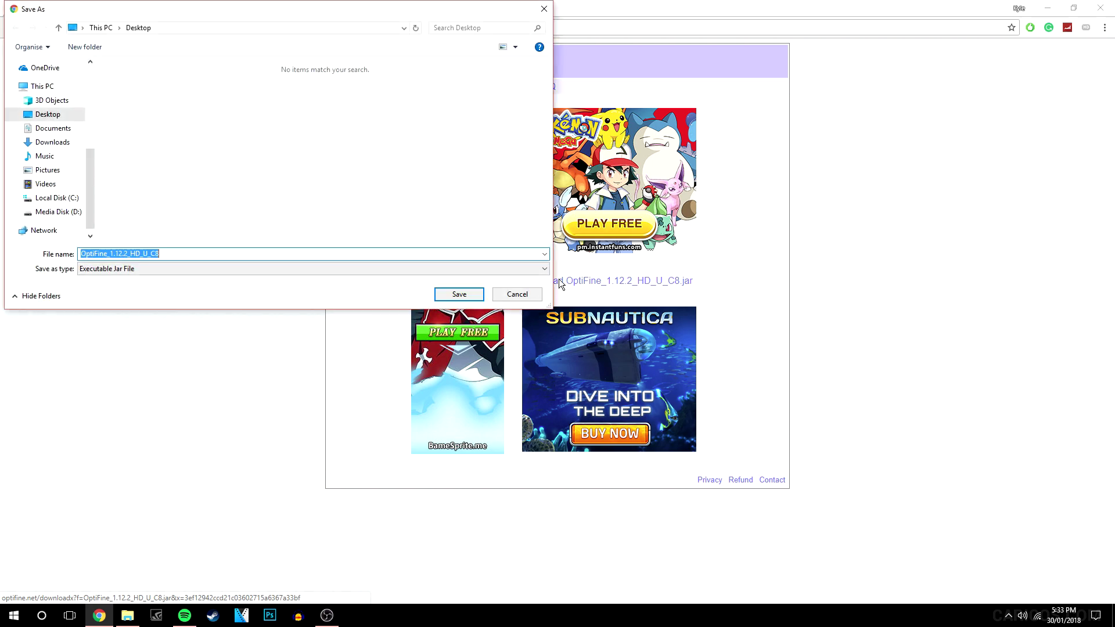
click(446, 297)
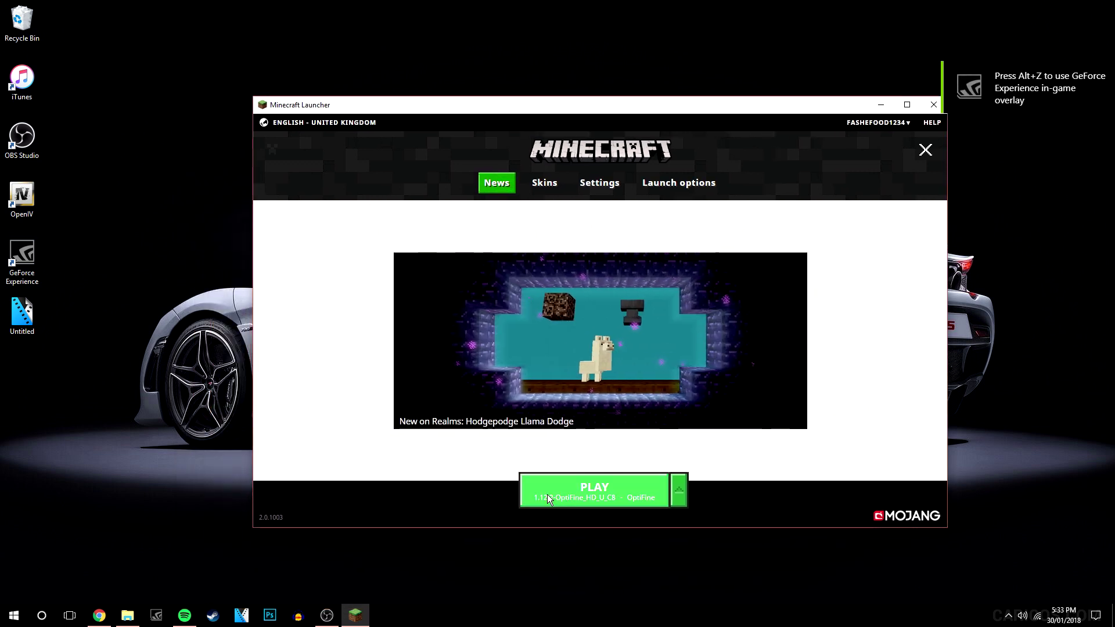
Launch Minecraft with the 'Latest release 1.12.2' profile
click(678, 491)
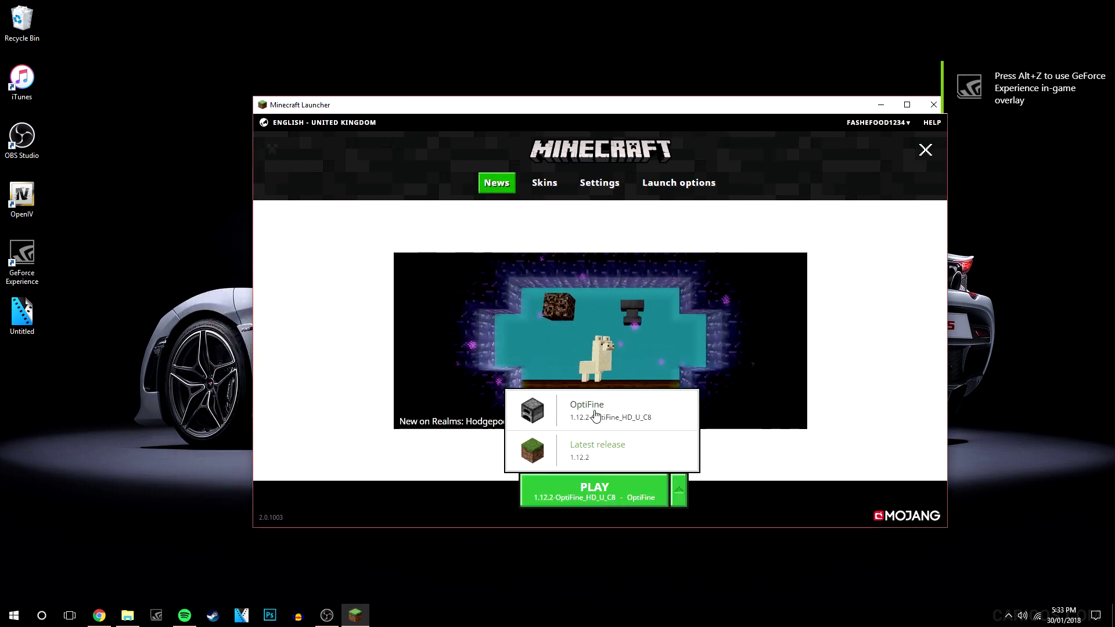
click(598, 443)
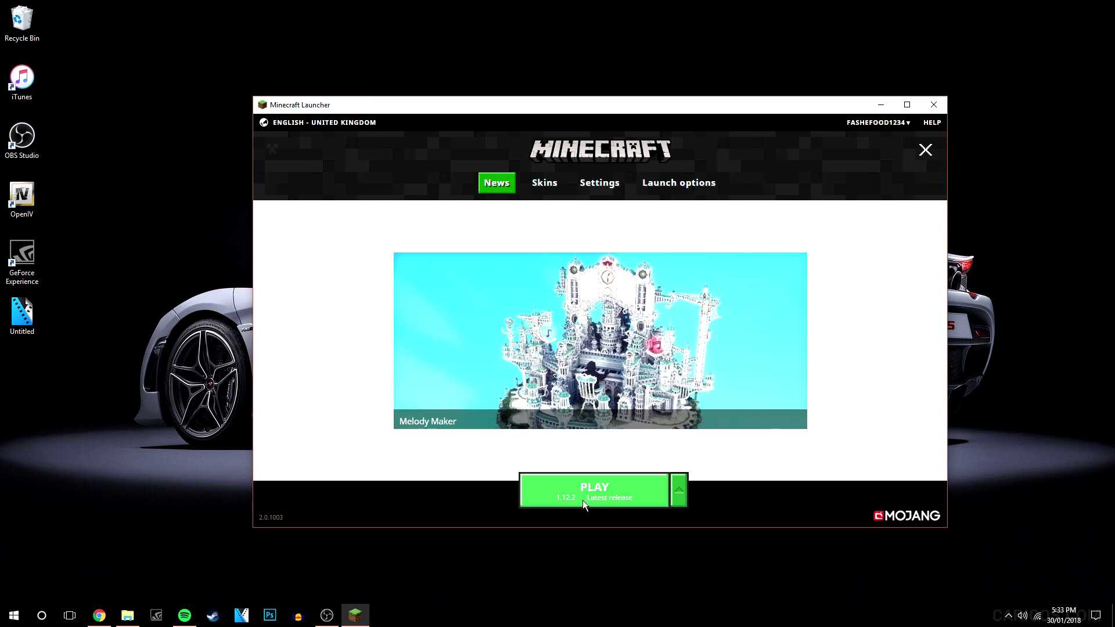
click(584, 500)
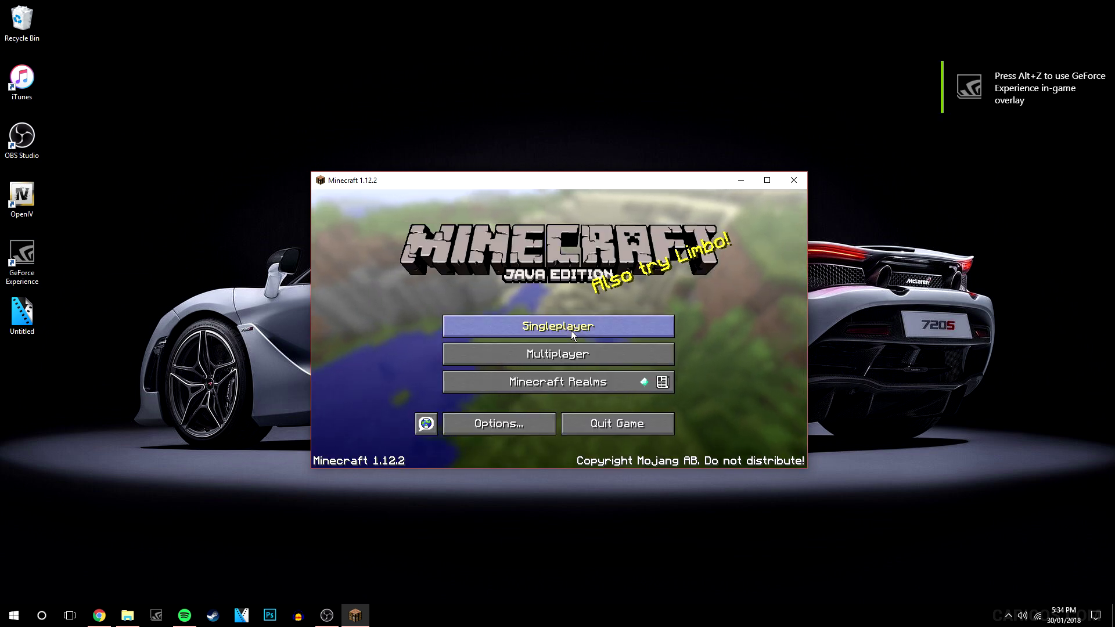
Quit Minecraft and install OptiFine HD U C8 from the desktop jar into .minecraft
click(606, 427)
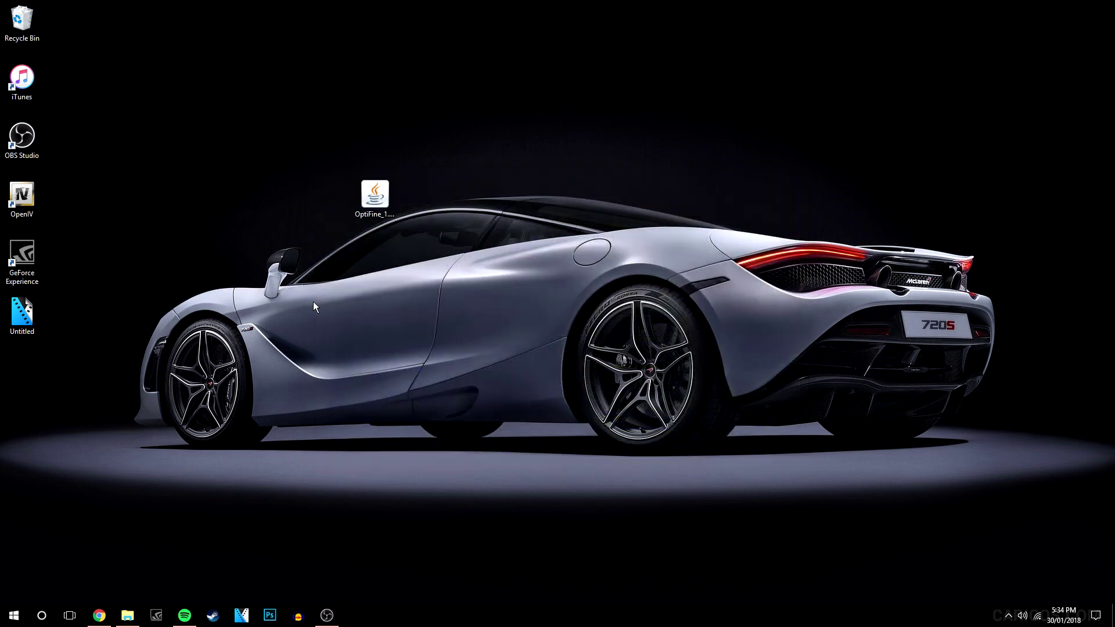
click(373, 192)
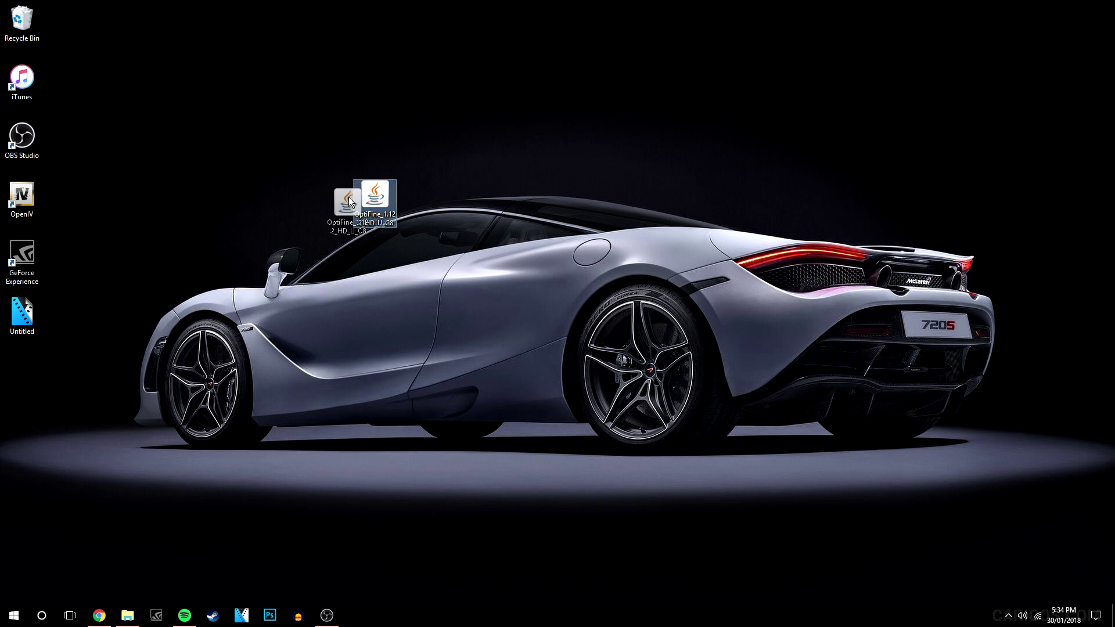
drag(374, 192, 266, 140)
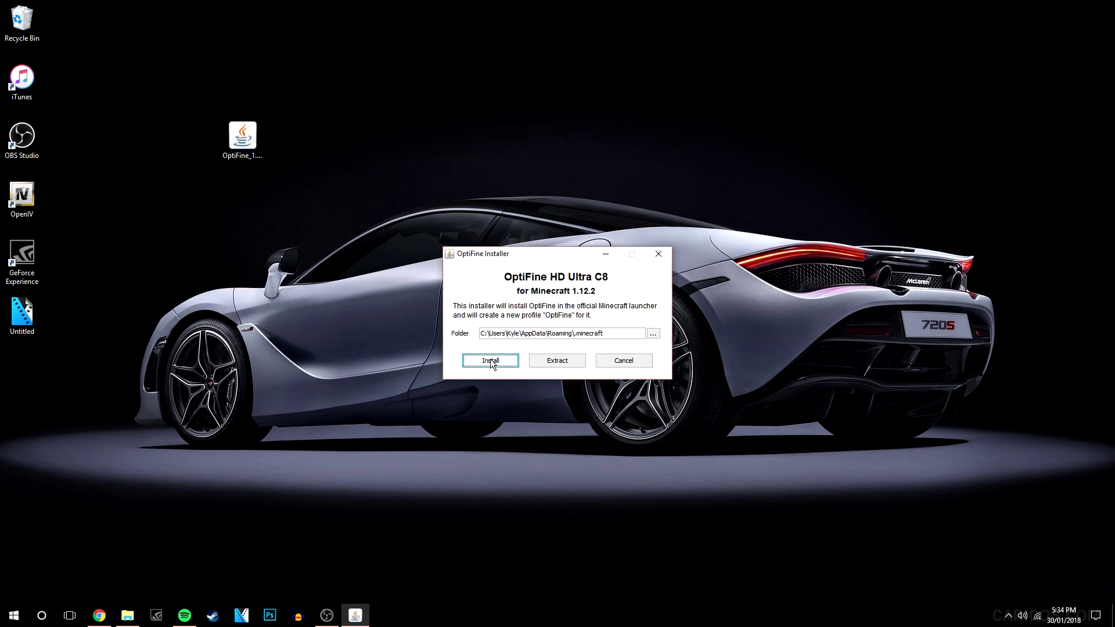
click(490, 360)
click(551, 320)
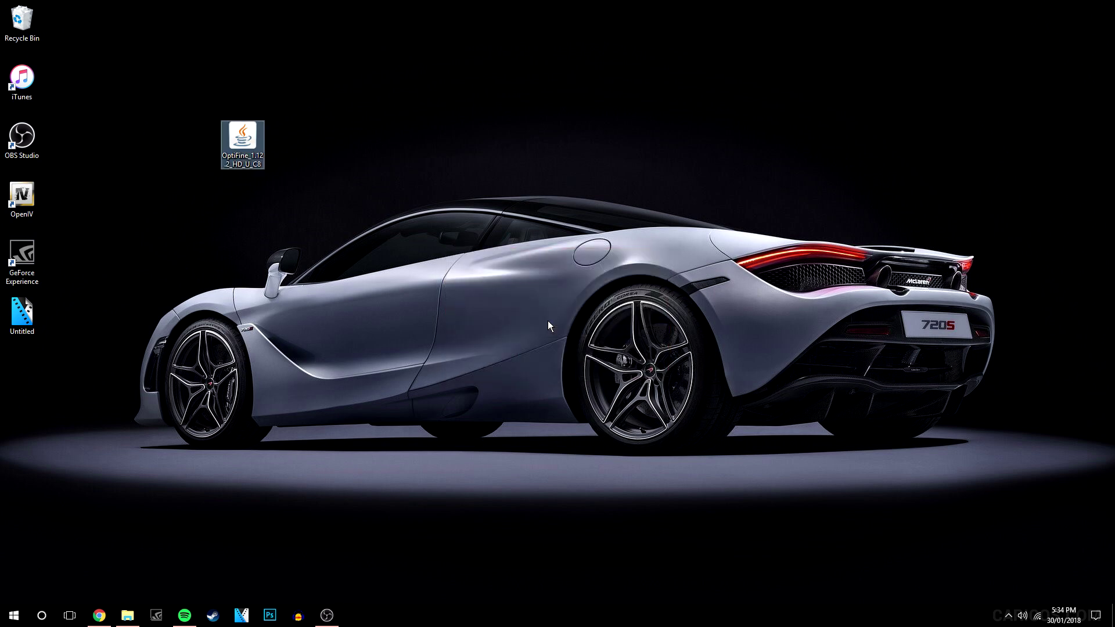
click(41, 615)
text(m)
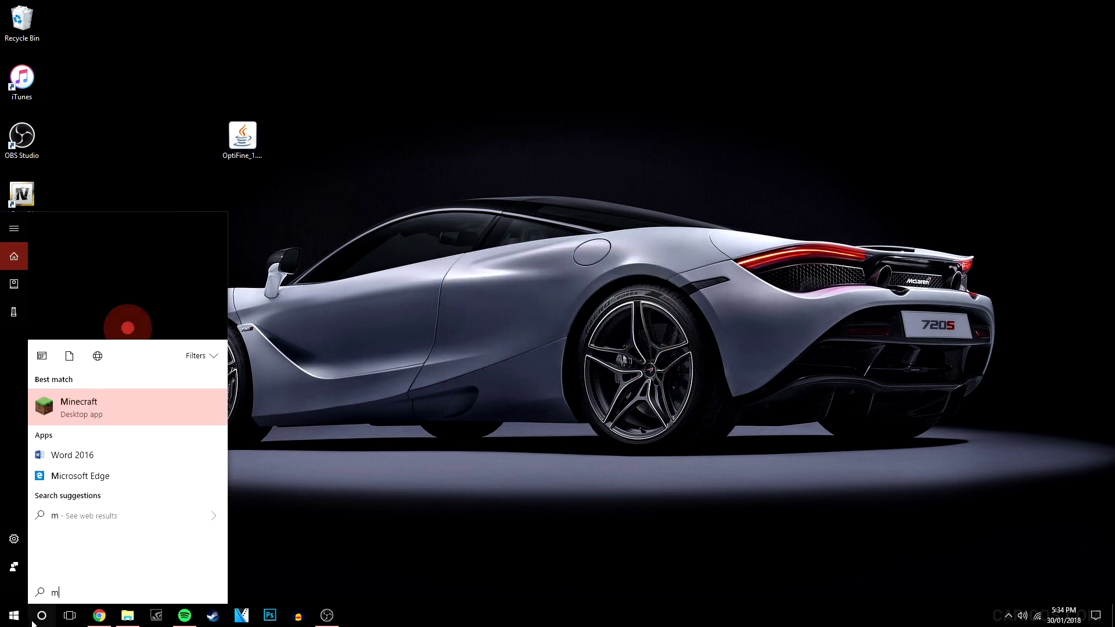
text(inecraft)
Open Minecraft Launcher and play the 1.12.2-OptiFine_HD_U_C8 profile
key(Return)
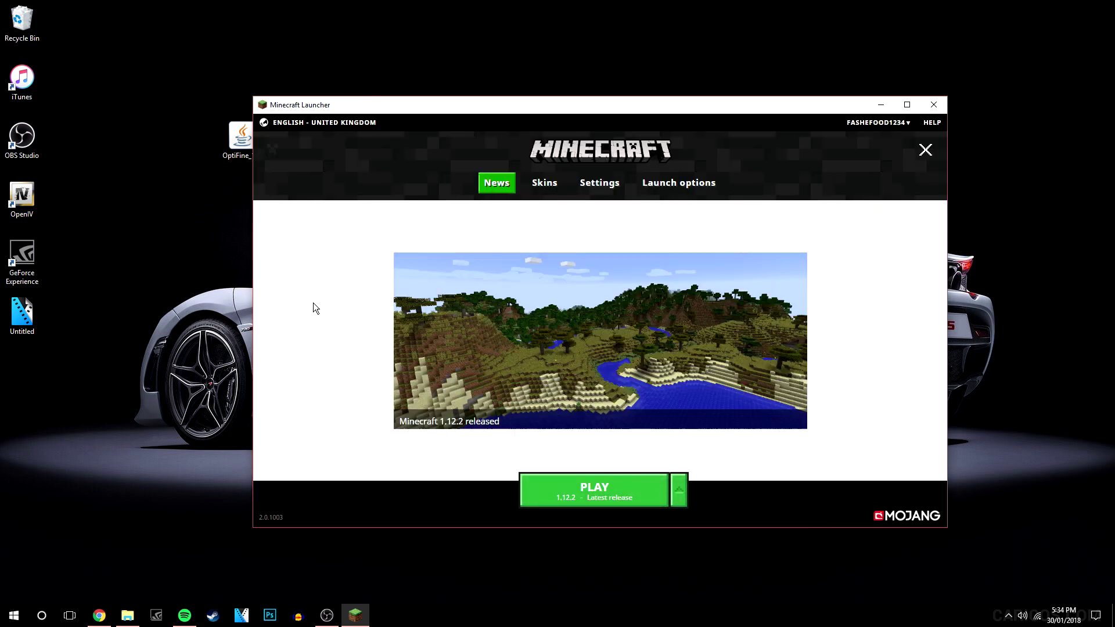
click(678, 490)
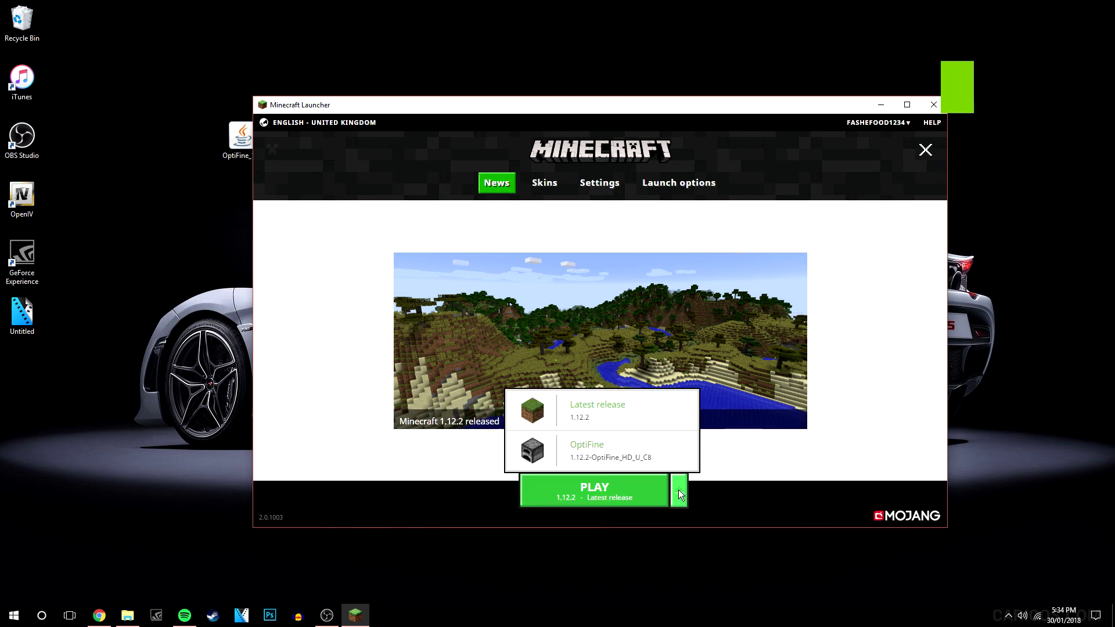
click(597, 464)
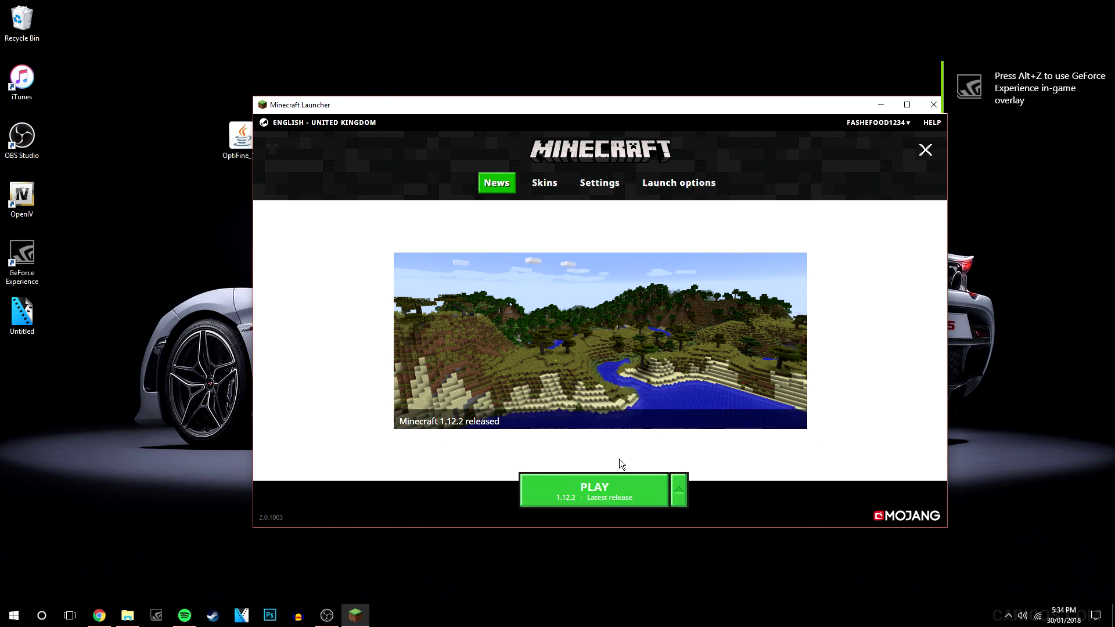
click(589, 495)
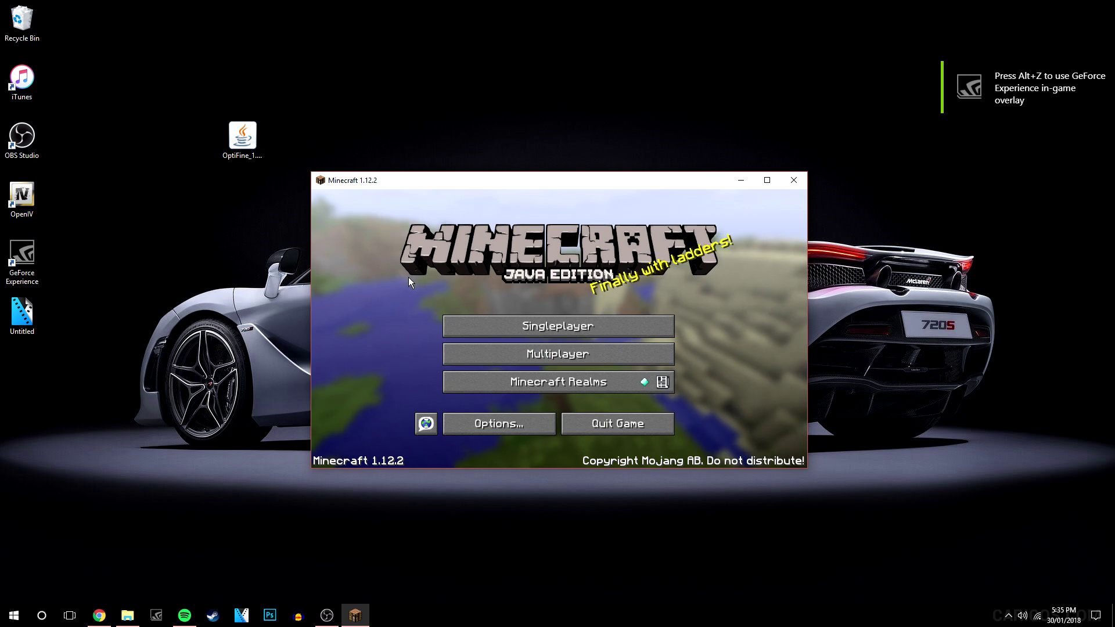
click(484, 430)
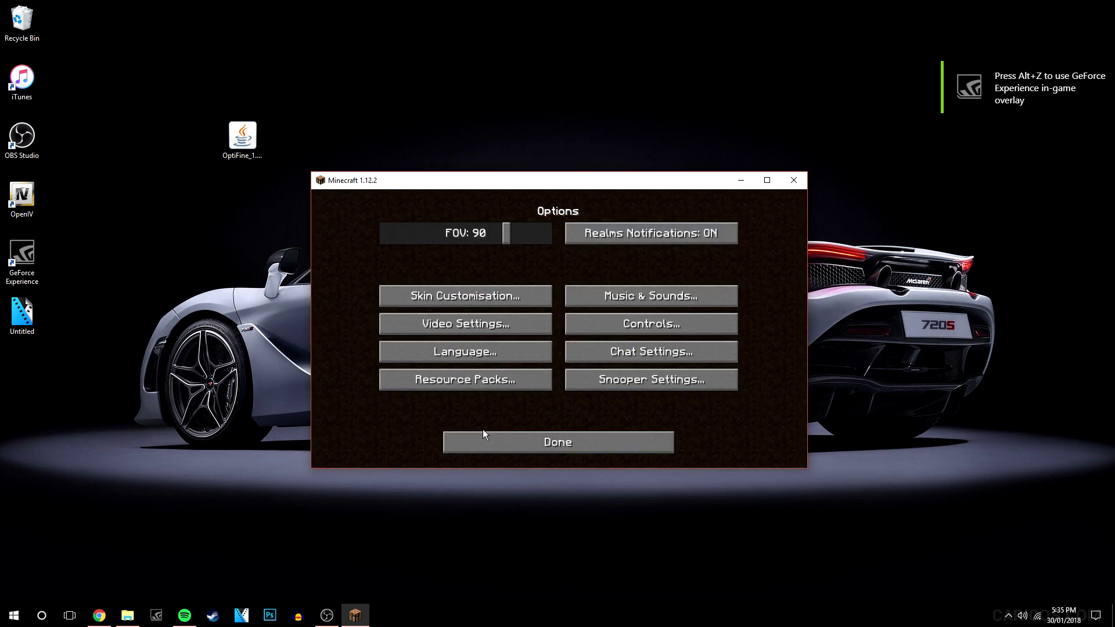
click(486, 334)
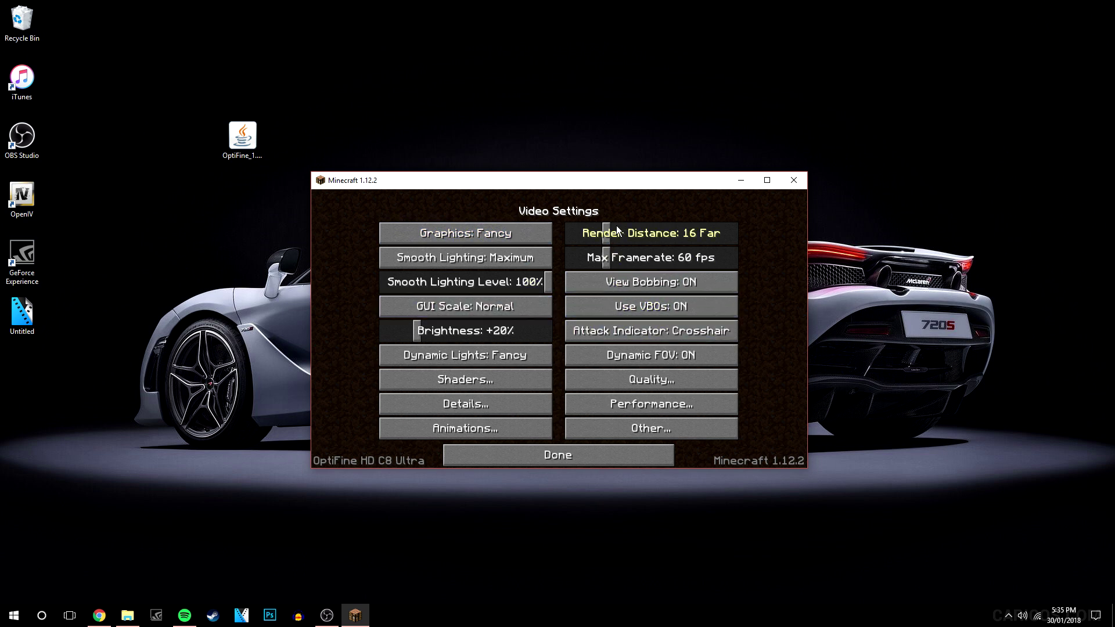
click(493, 405)
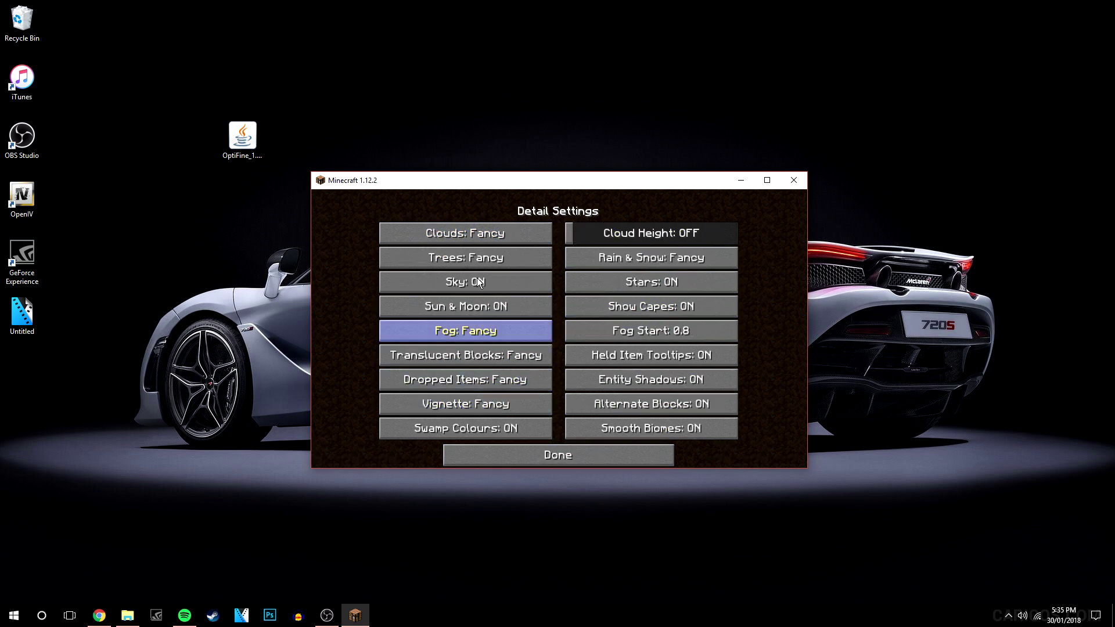
click(531, 455)
click(617, 403)
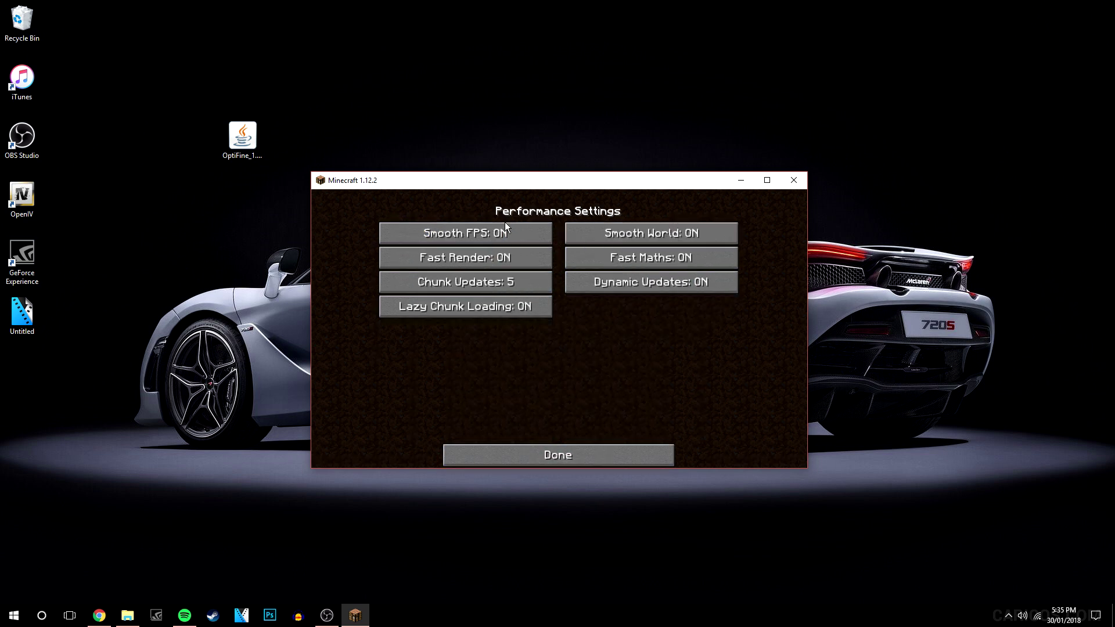
click(534, 454)
click(597, 377)
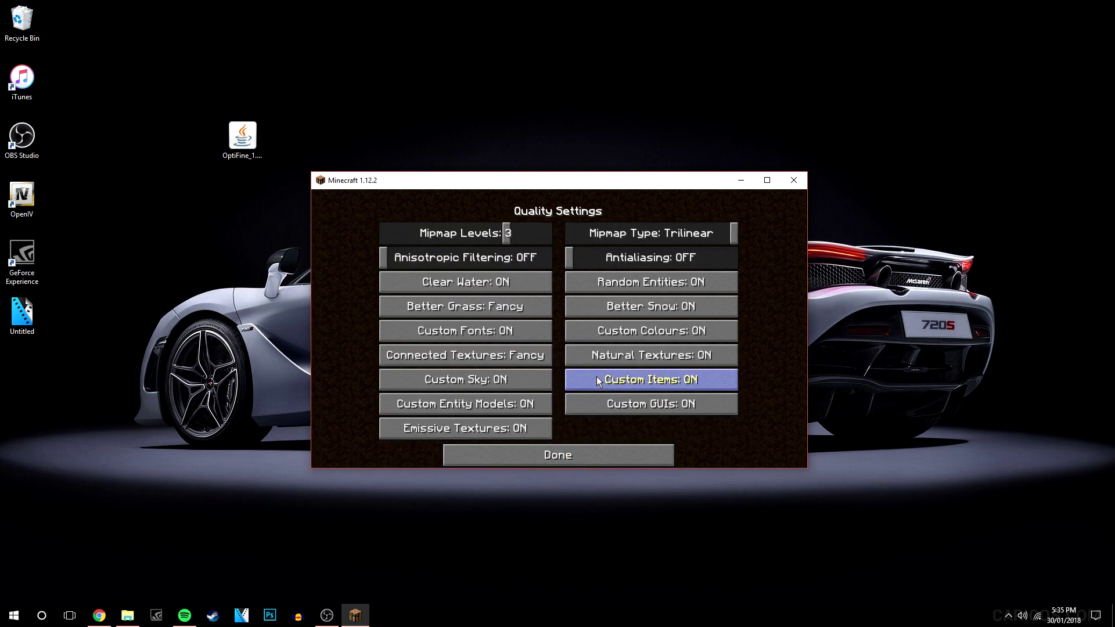
click(566, 454)
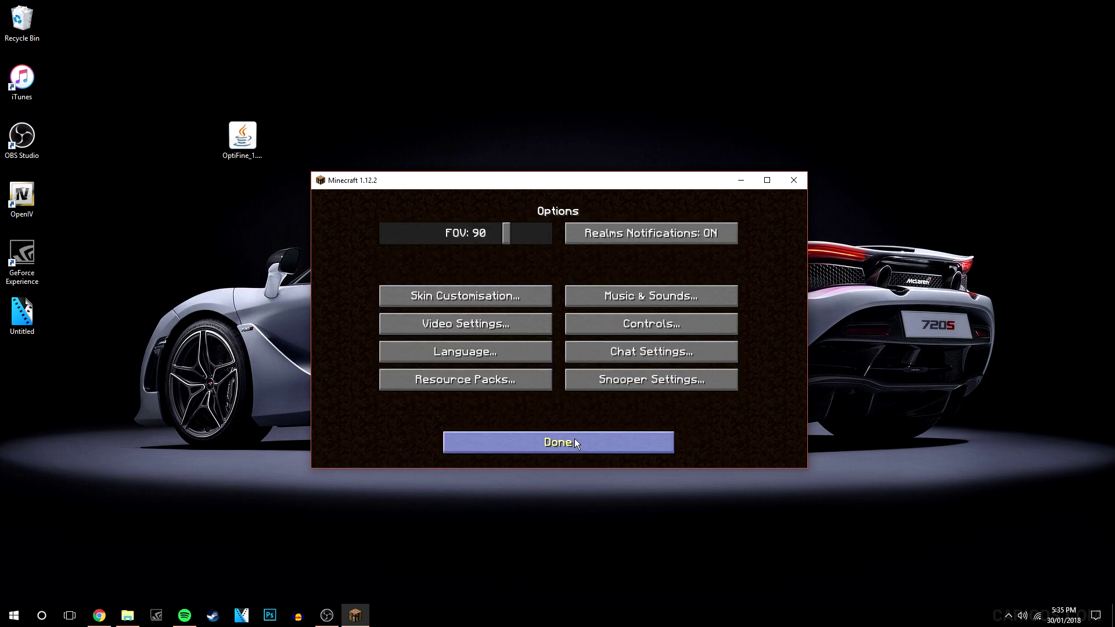
click(505, 438)
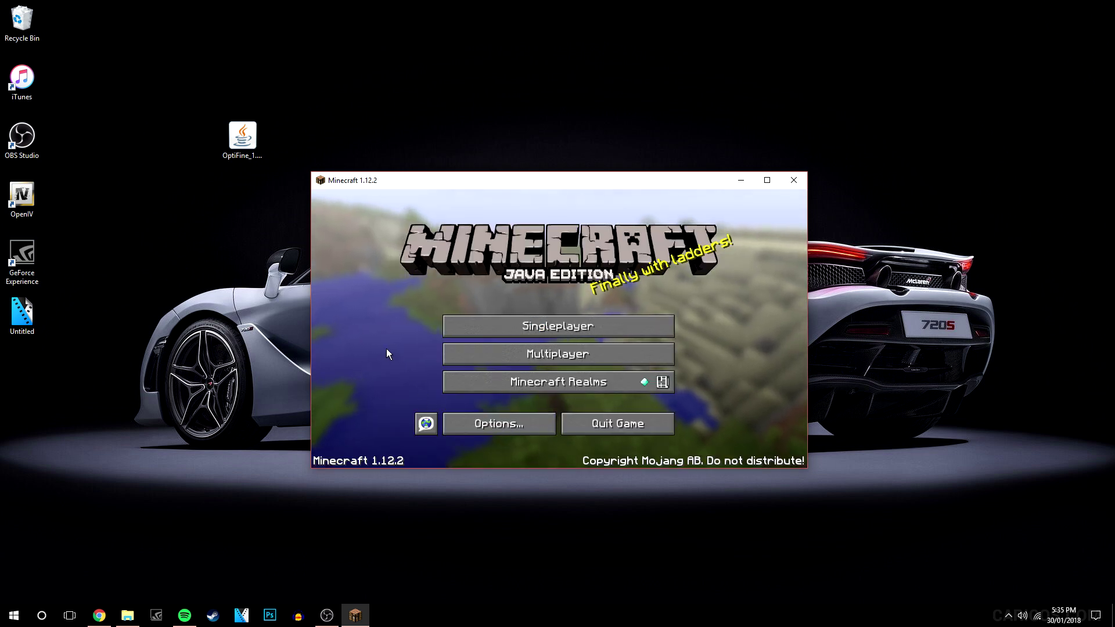